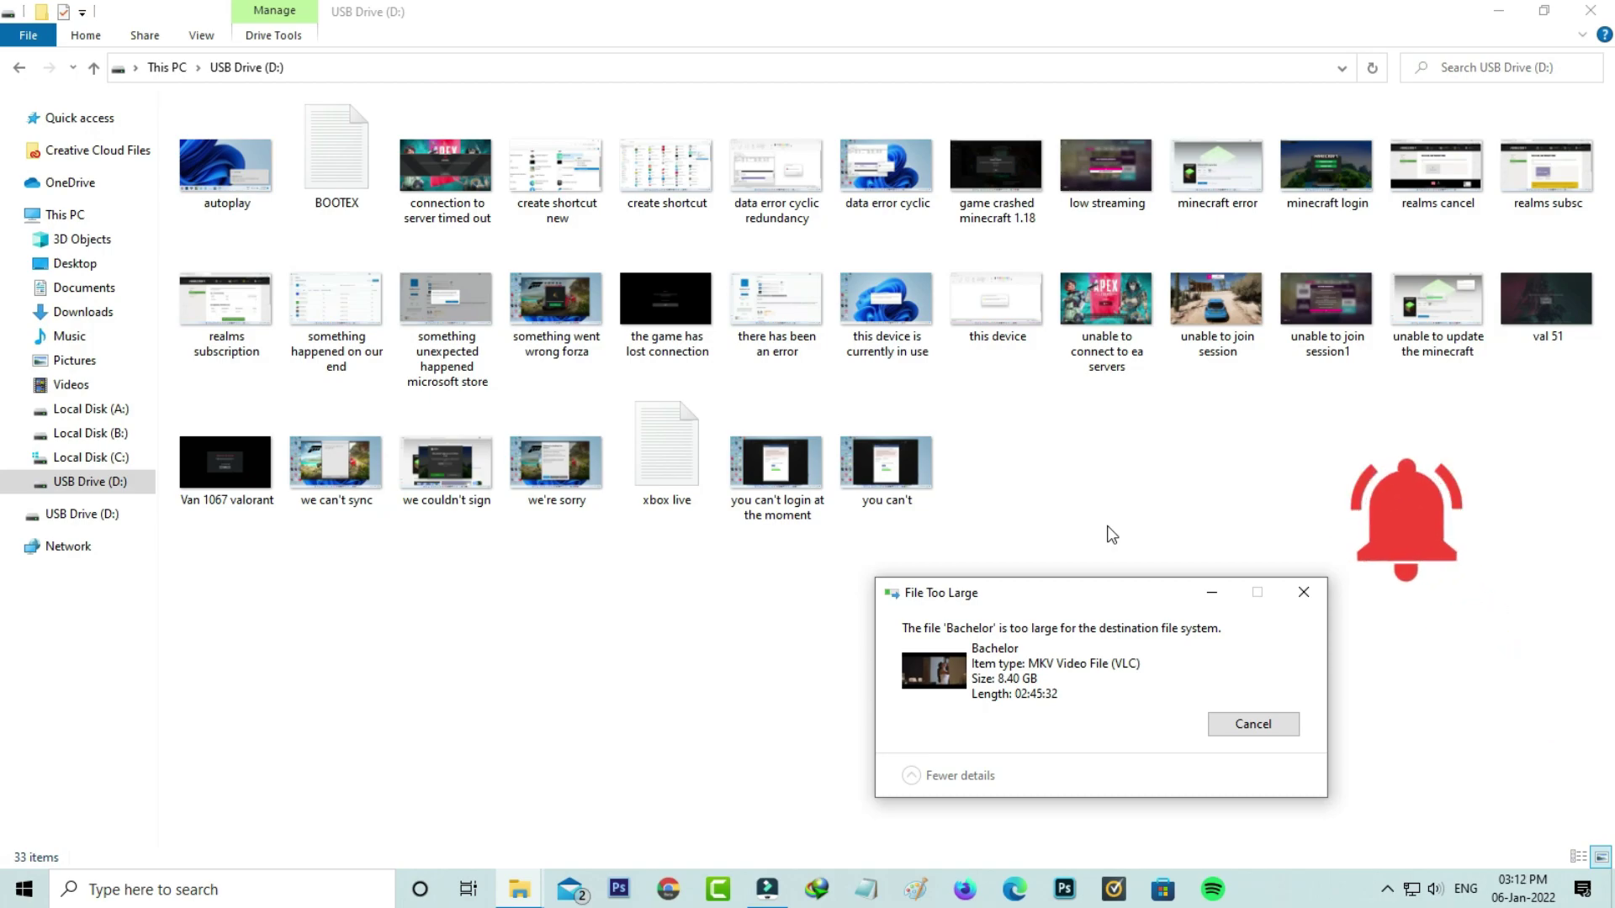
- Cancel the File Too Large error for the Bachelor video and go back to This PC
{"action": "left_click", "coordinate": [101, 215]}
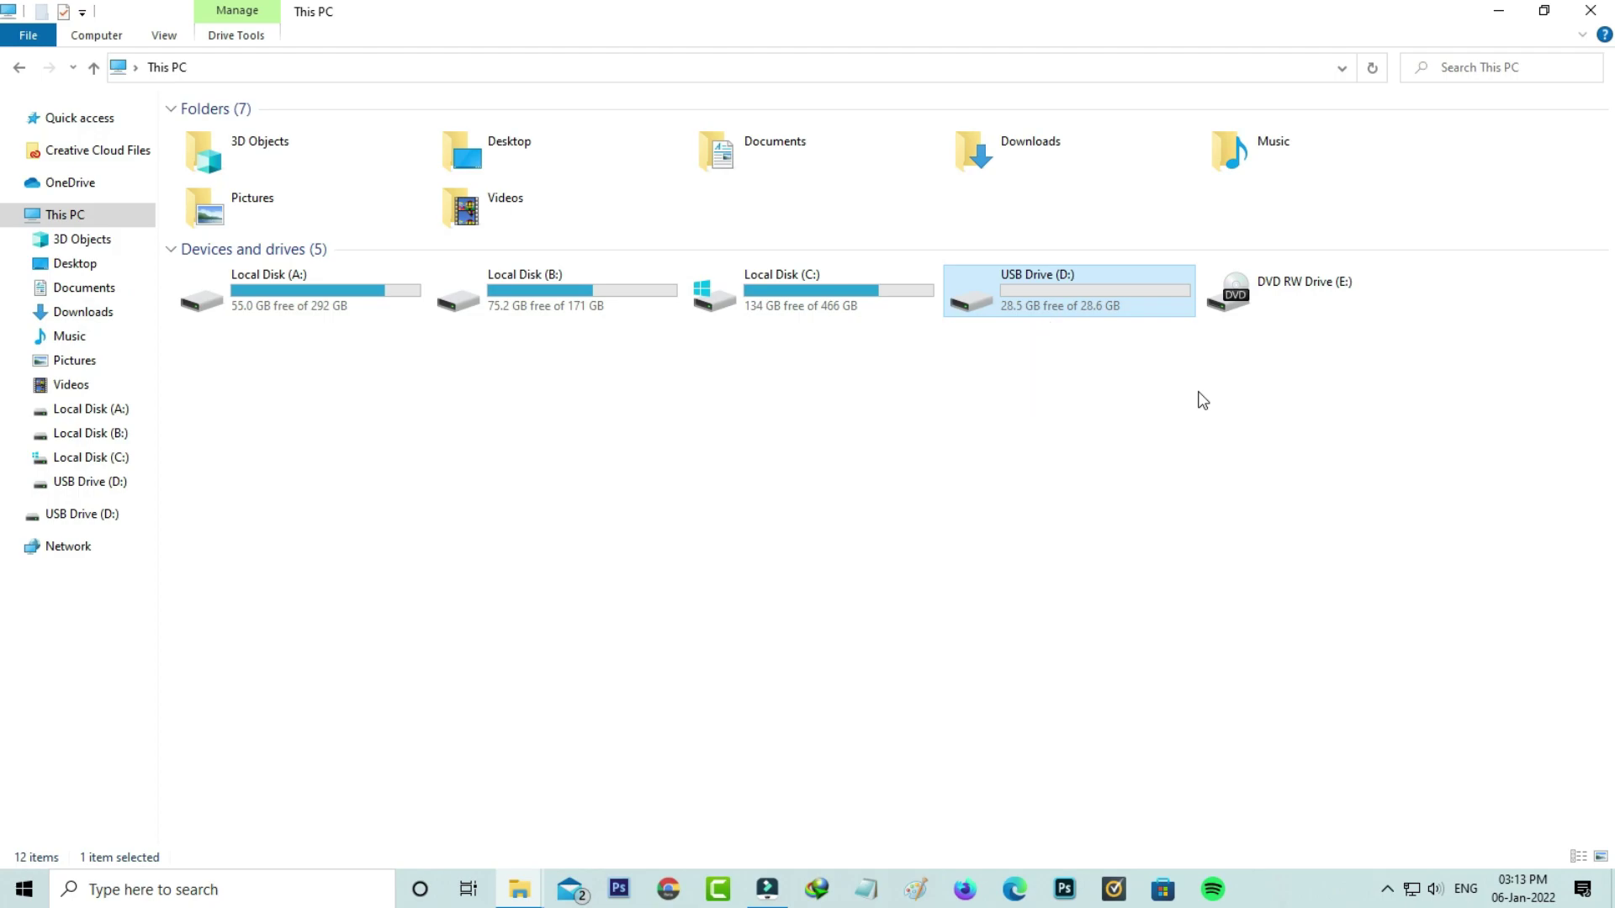
{"action": "mouse_move", "coordinate": [1068, 290]}
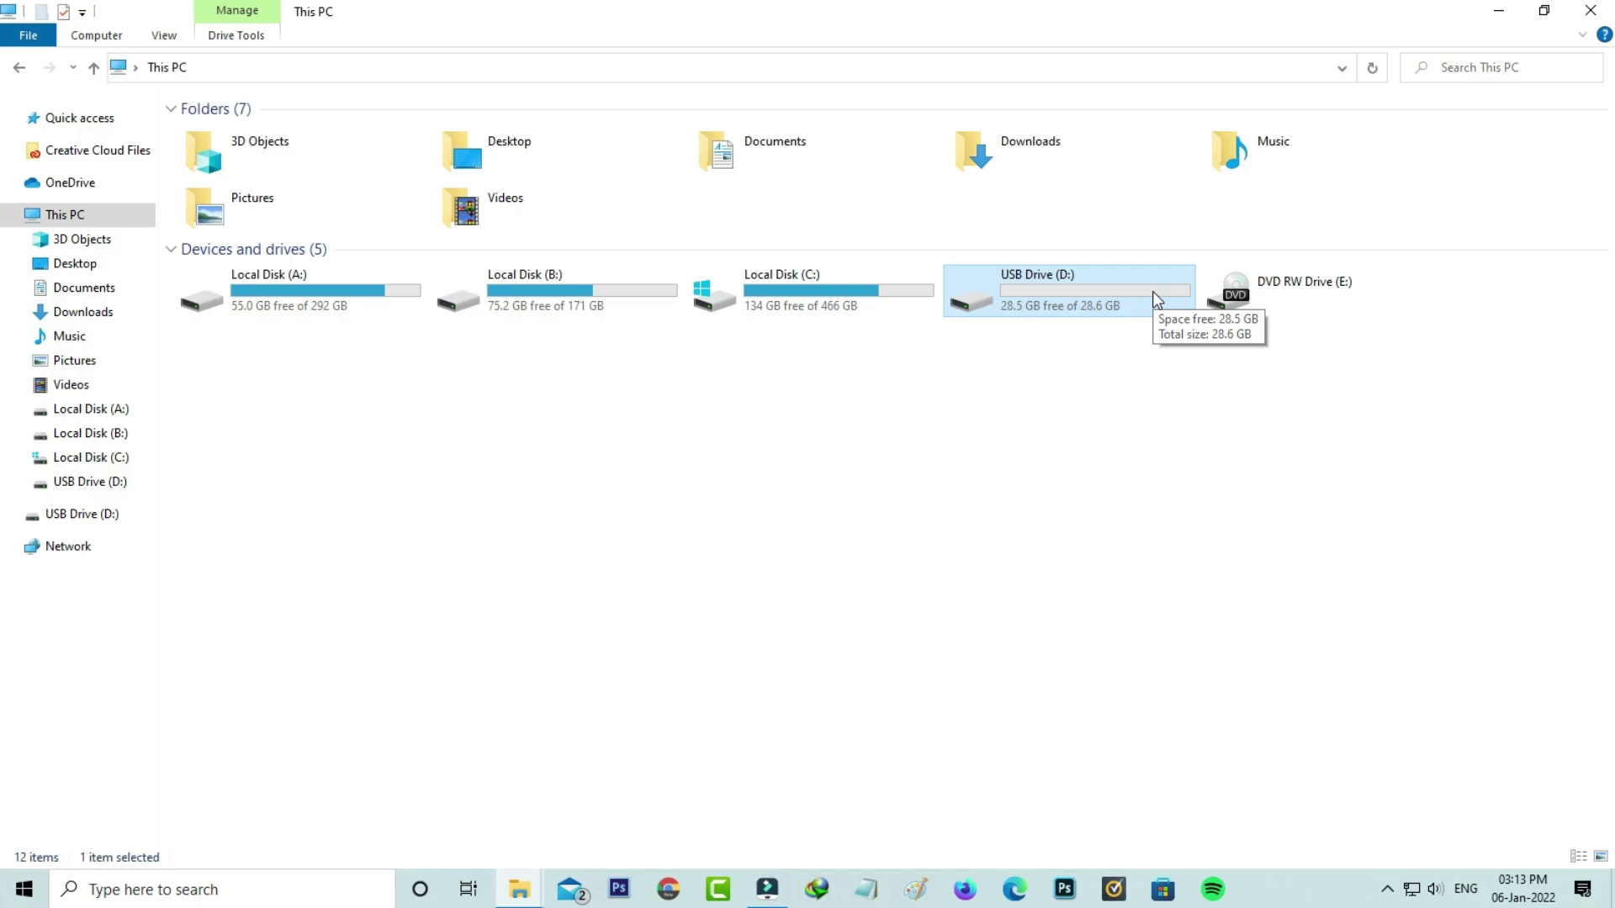
- Move all 33 files from USB Drive (D:) into Downloads > Pendrive Files, then return to This PC
{"action": "double_click", "coordinate": [1152, 292]}
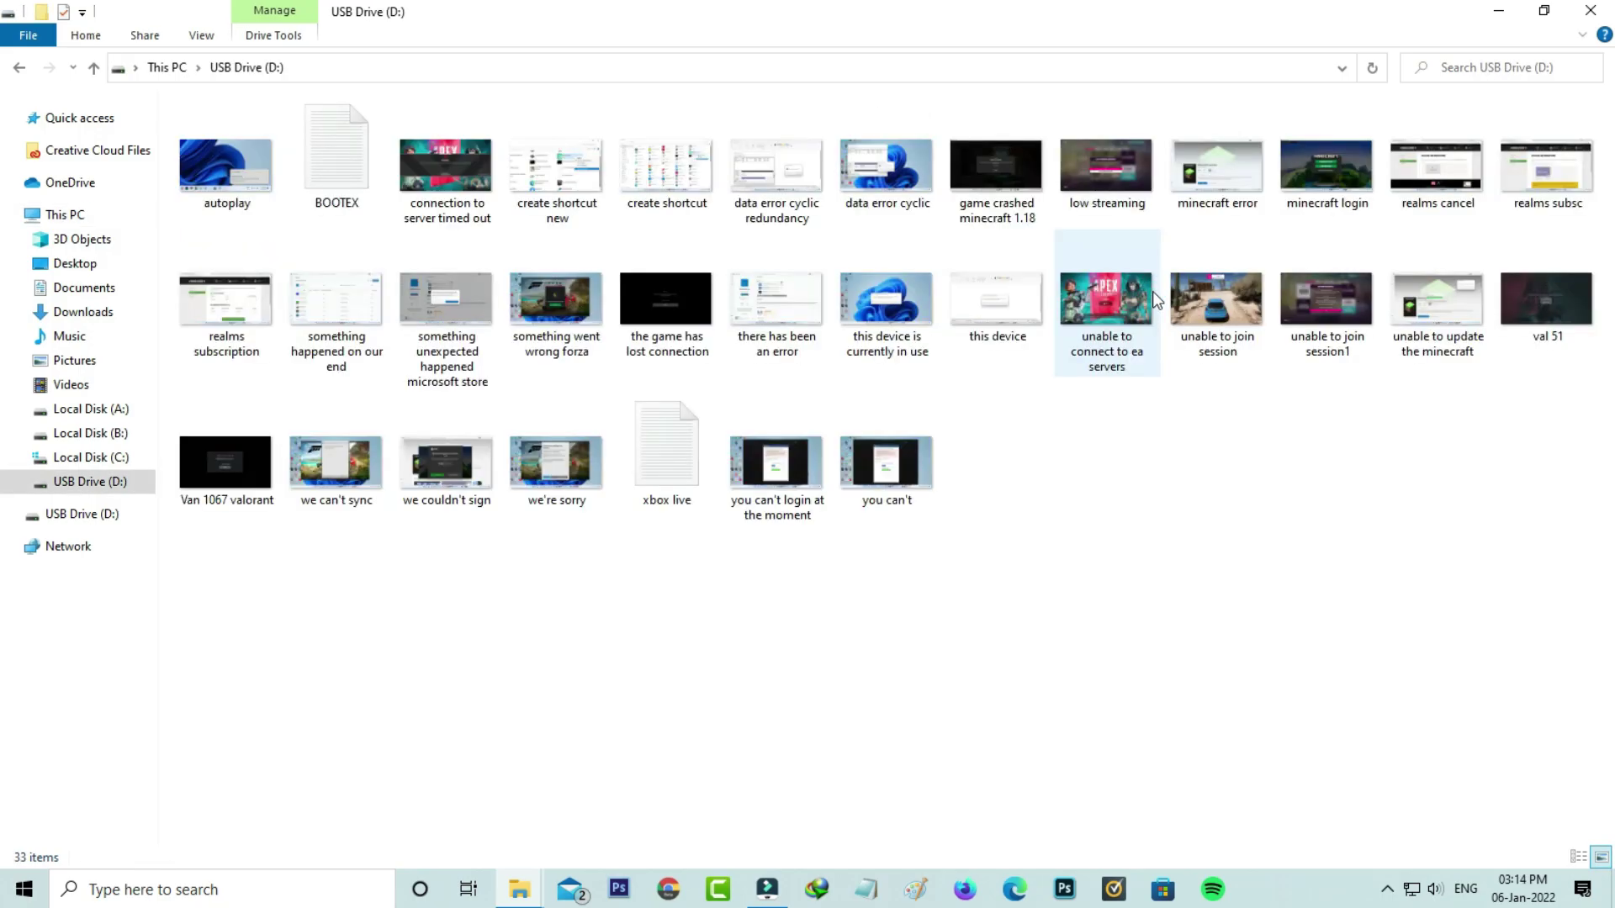
{"action": "key", "text": "ctrl+a"}
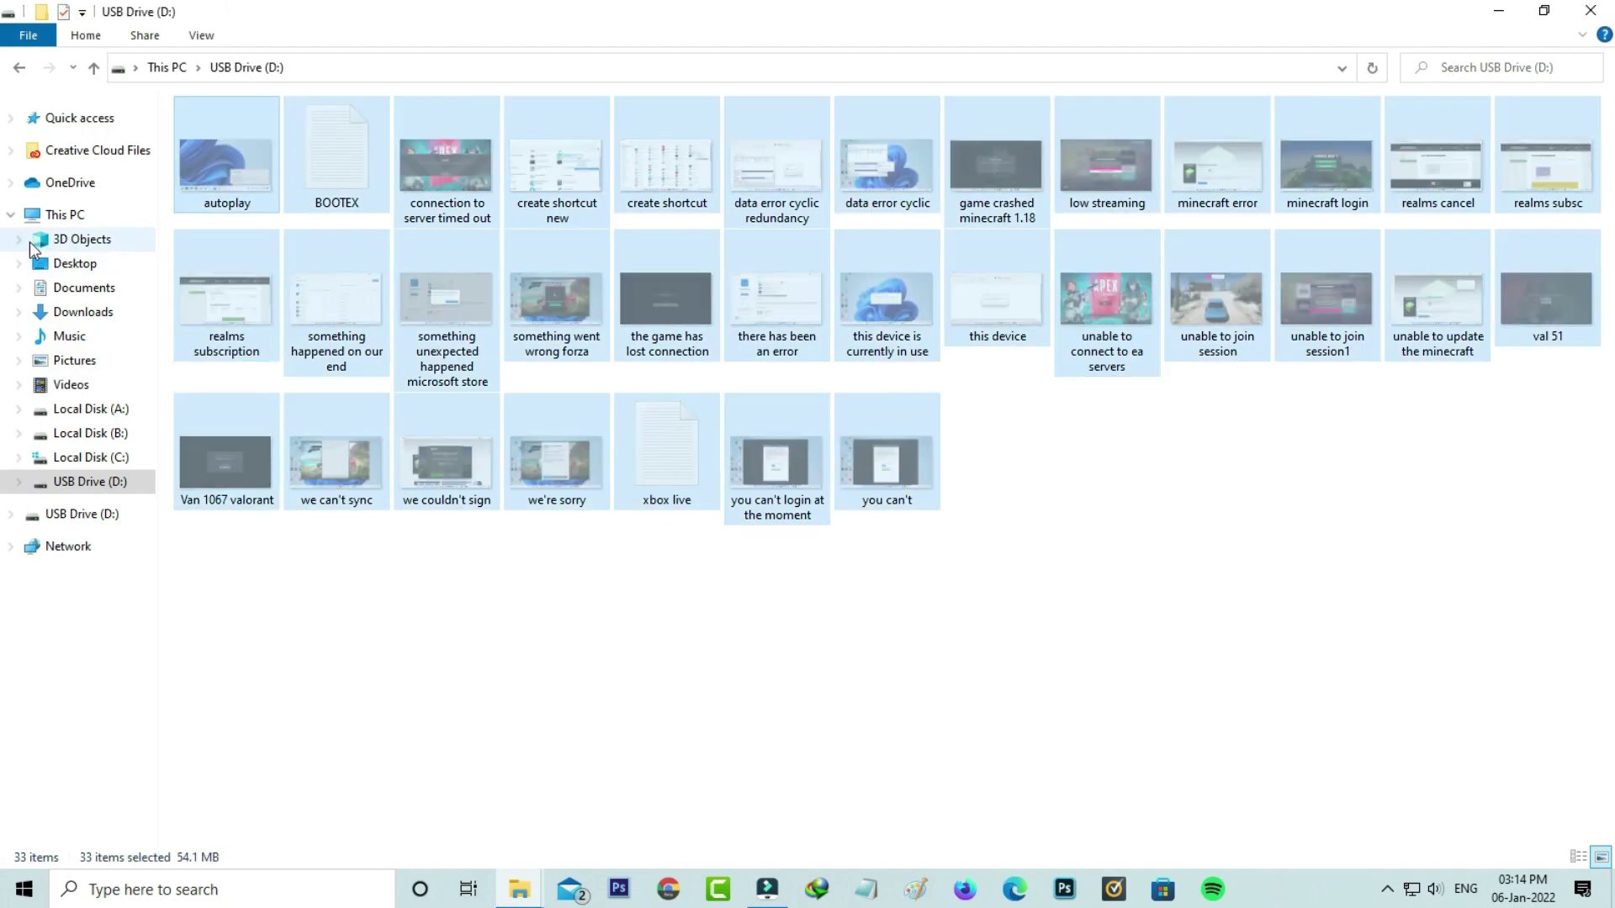
{"action": "left_click", "coordinate": [109, 311]}
{"action": "double_click", "coordinate": [1021, 157]}
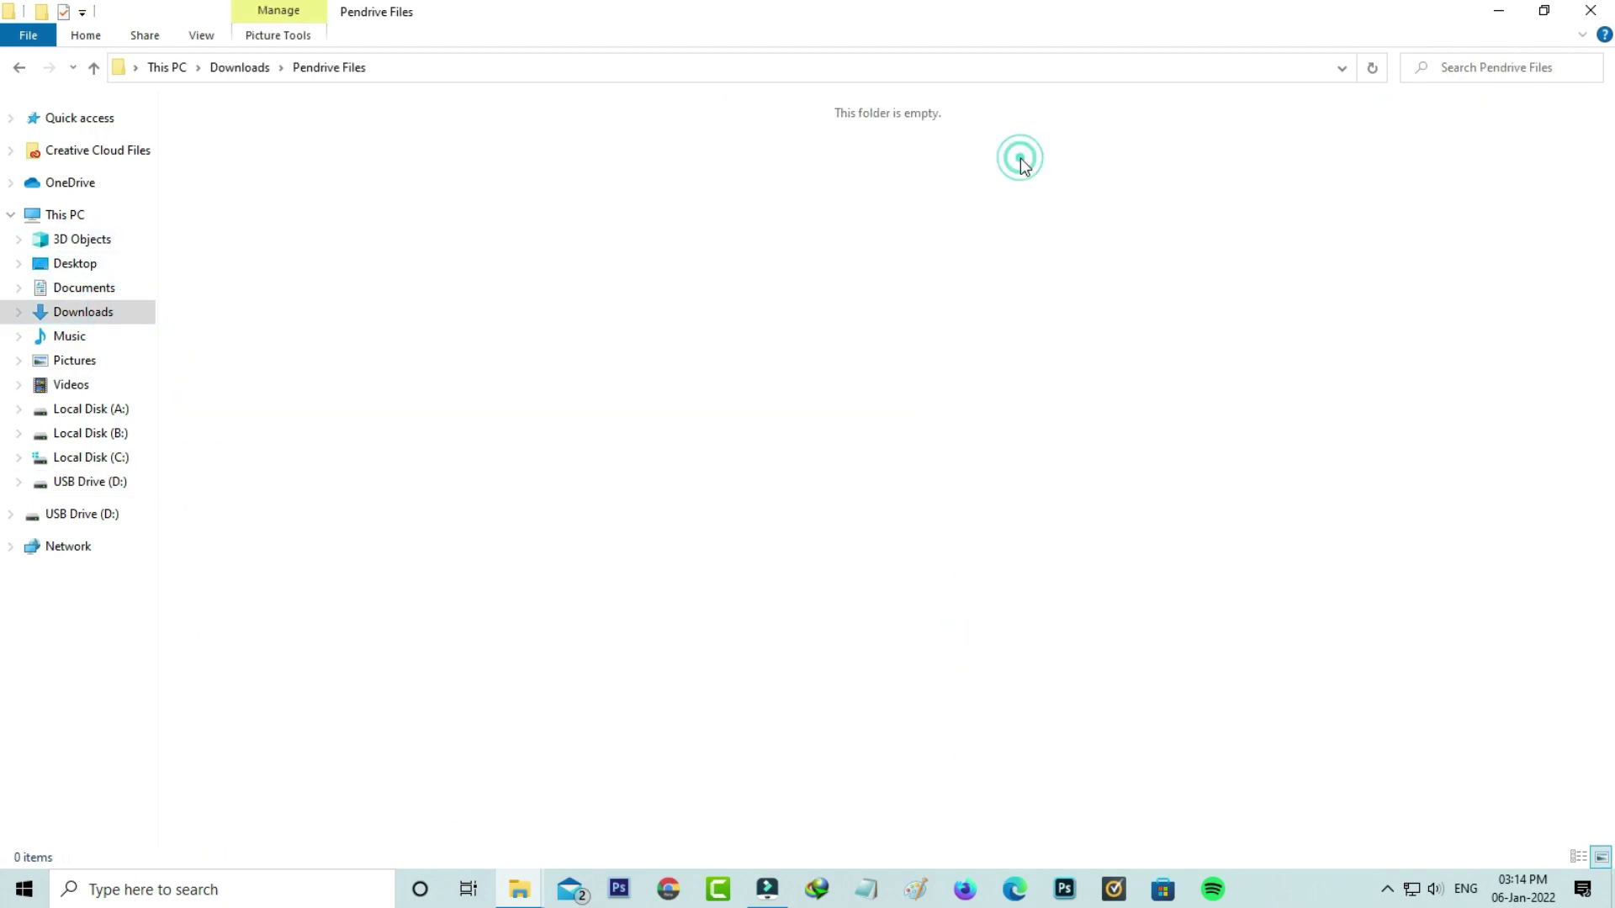
{"action": "right_click", "coordinate": [1021, 160]}
{"action": "left_click", "coordinate": [1075, 301]}
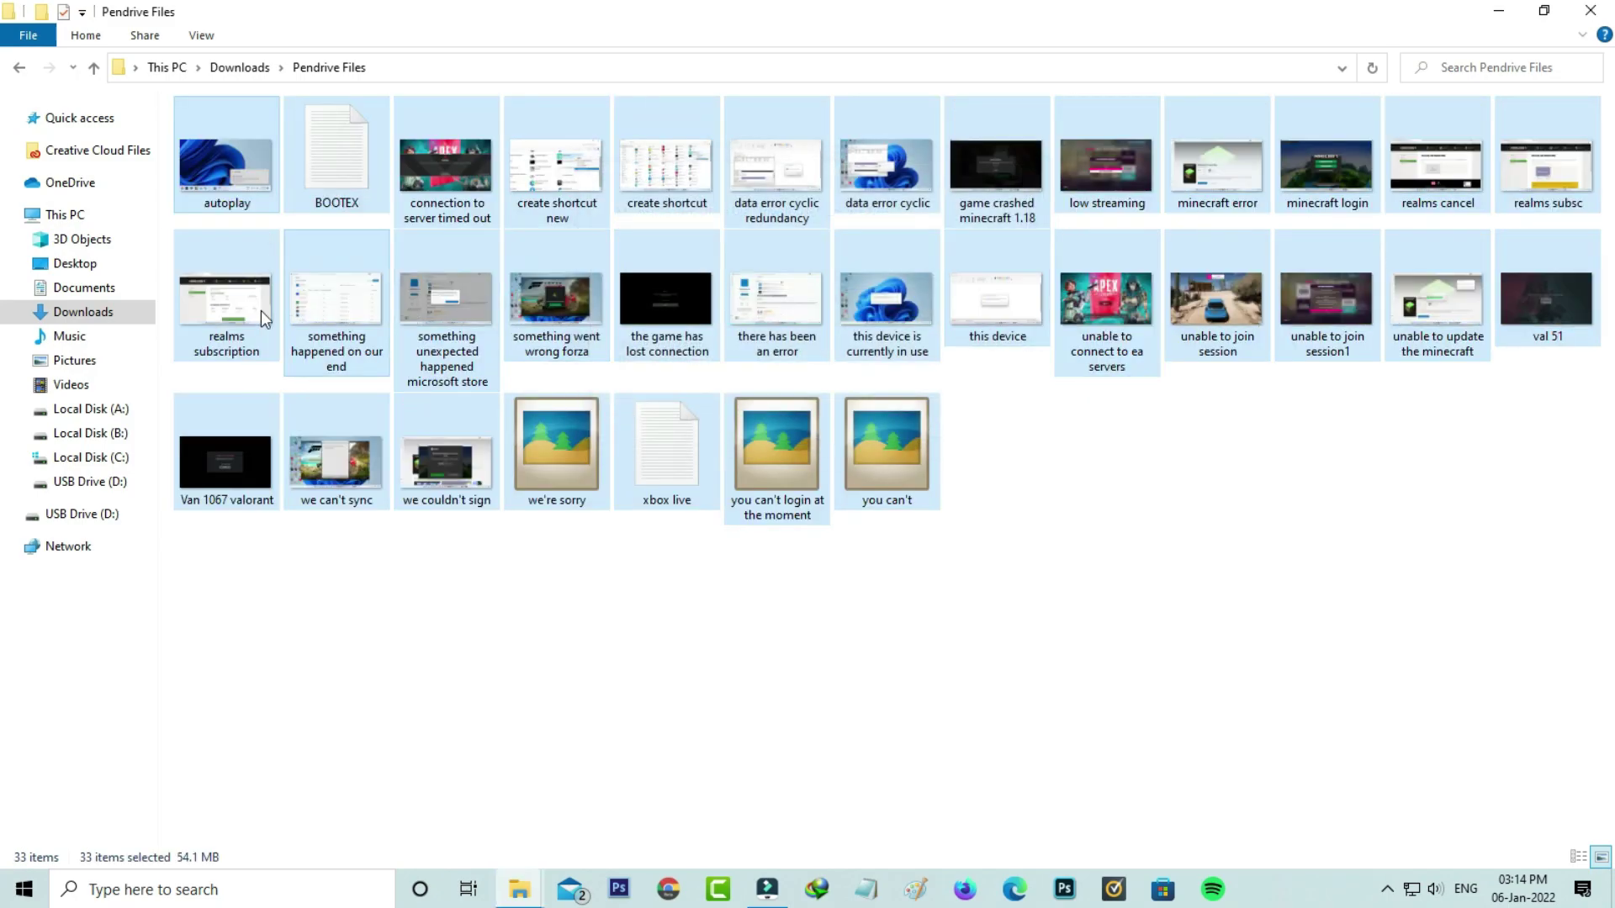
{"action": "left_click", "coordinate": [101, 217]}
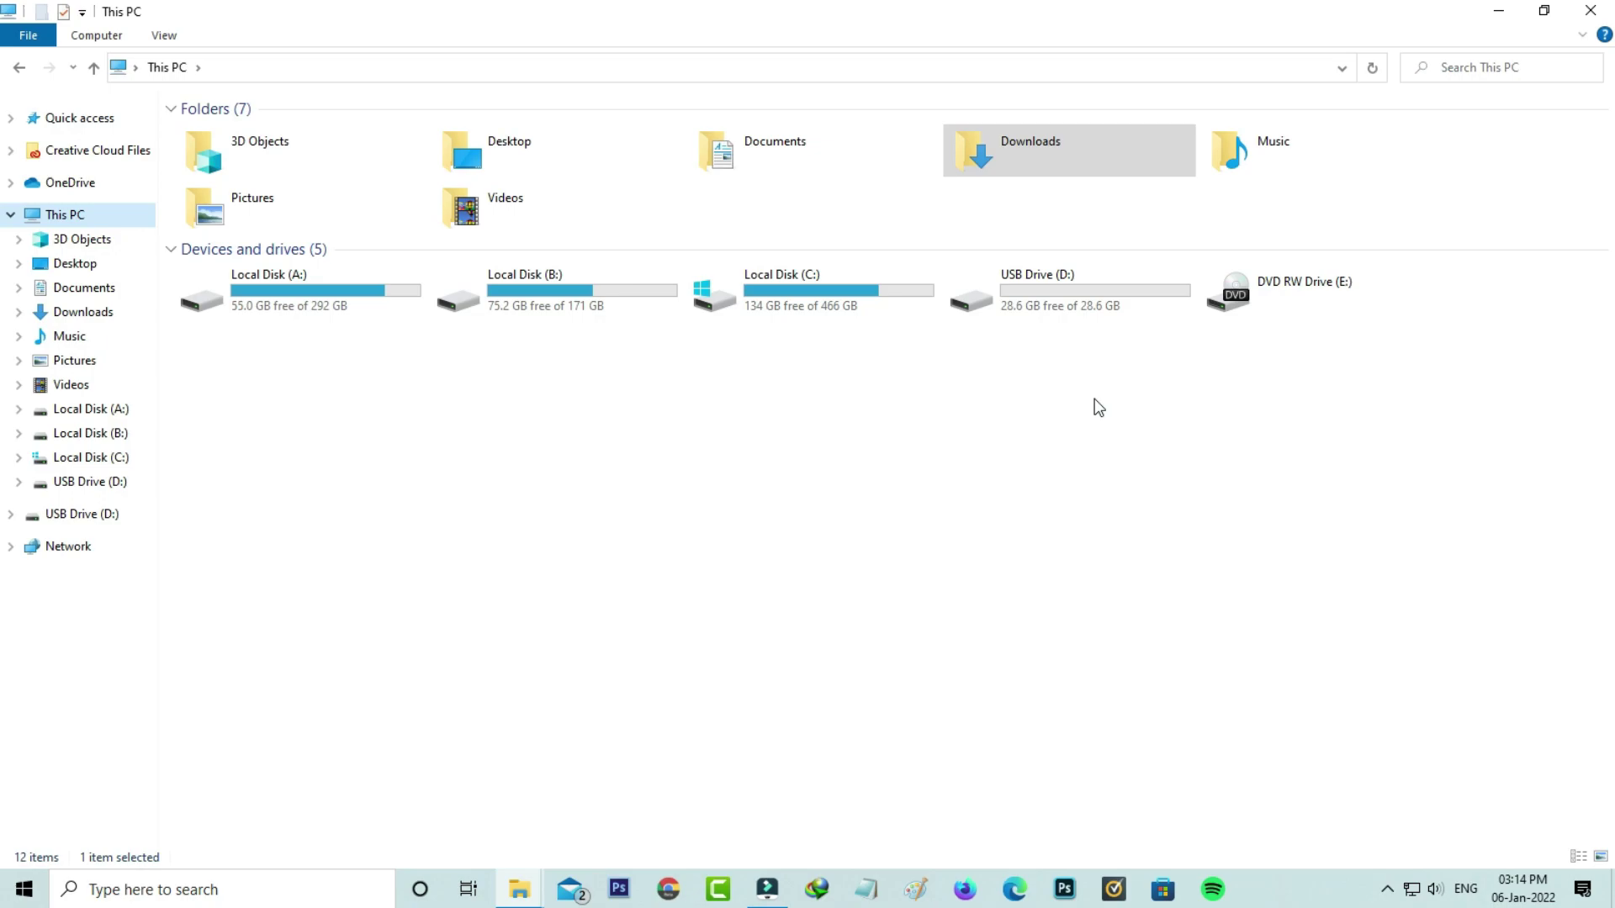
- Format USB Drive (D:) as NTFS, accepting the data-erase warning and the completion notice
{"action": "right_click", "coordinate": [1107, 293]}
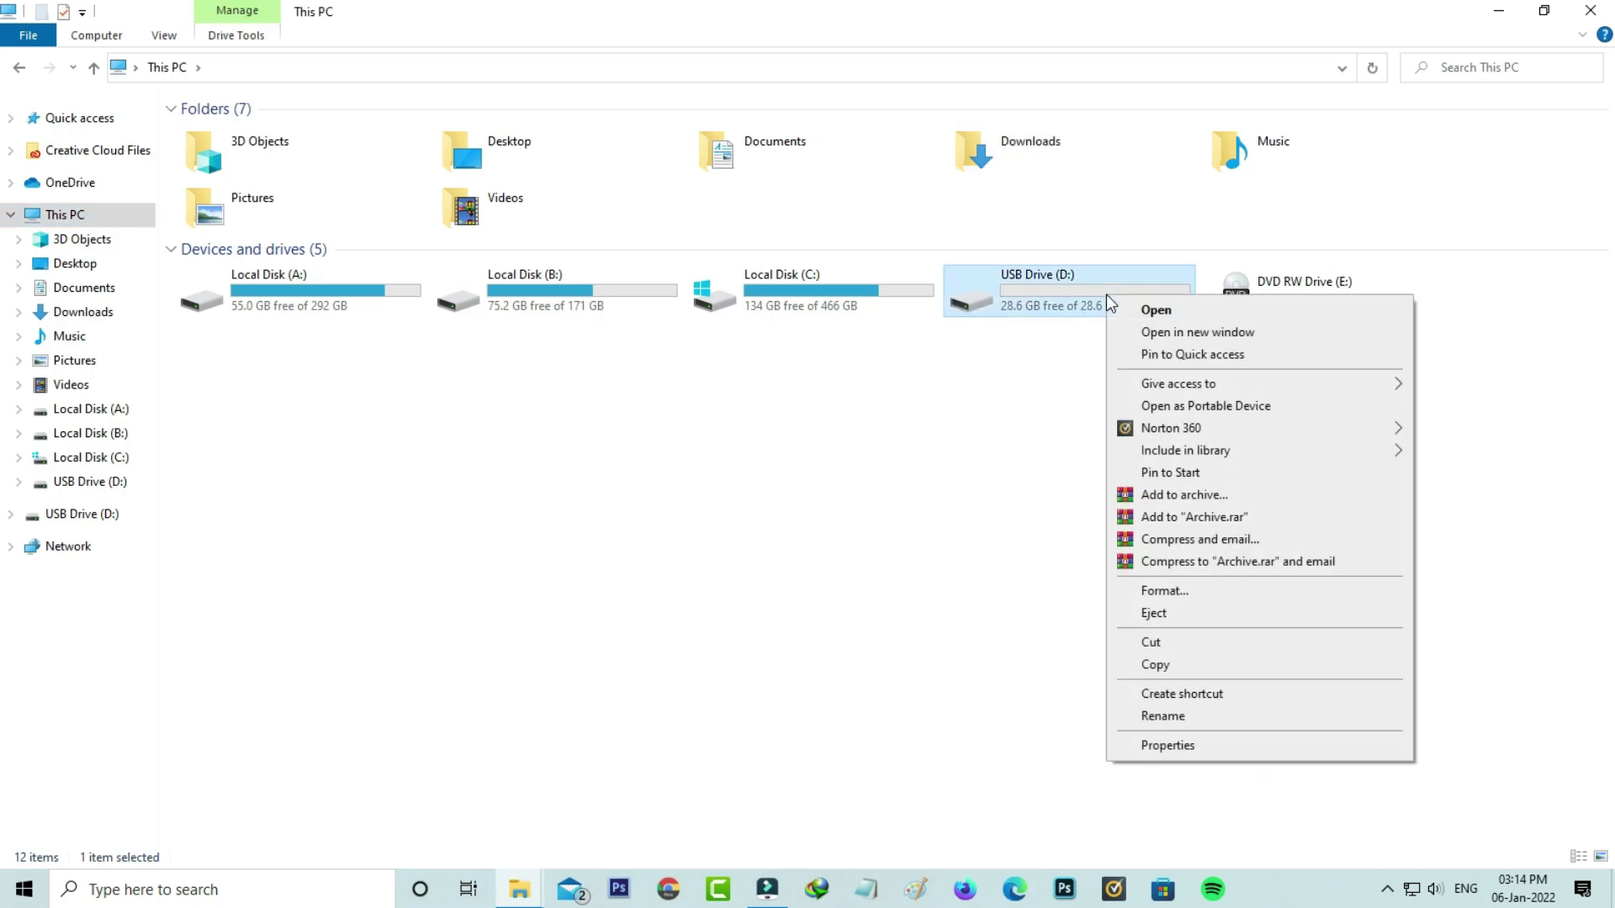
{"action": "left_click", "coordinate": [1181, 588]}
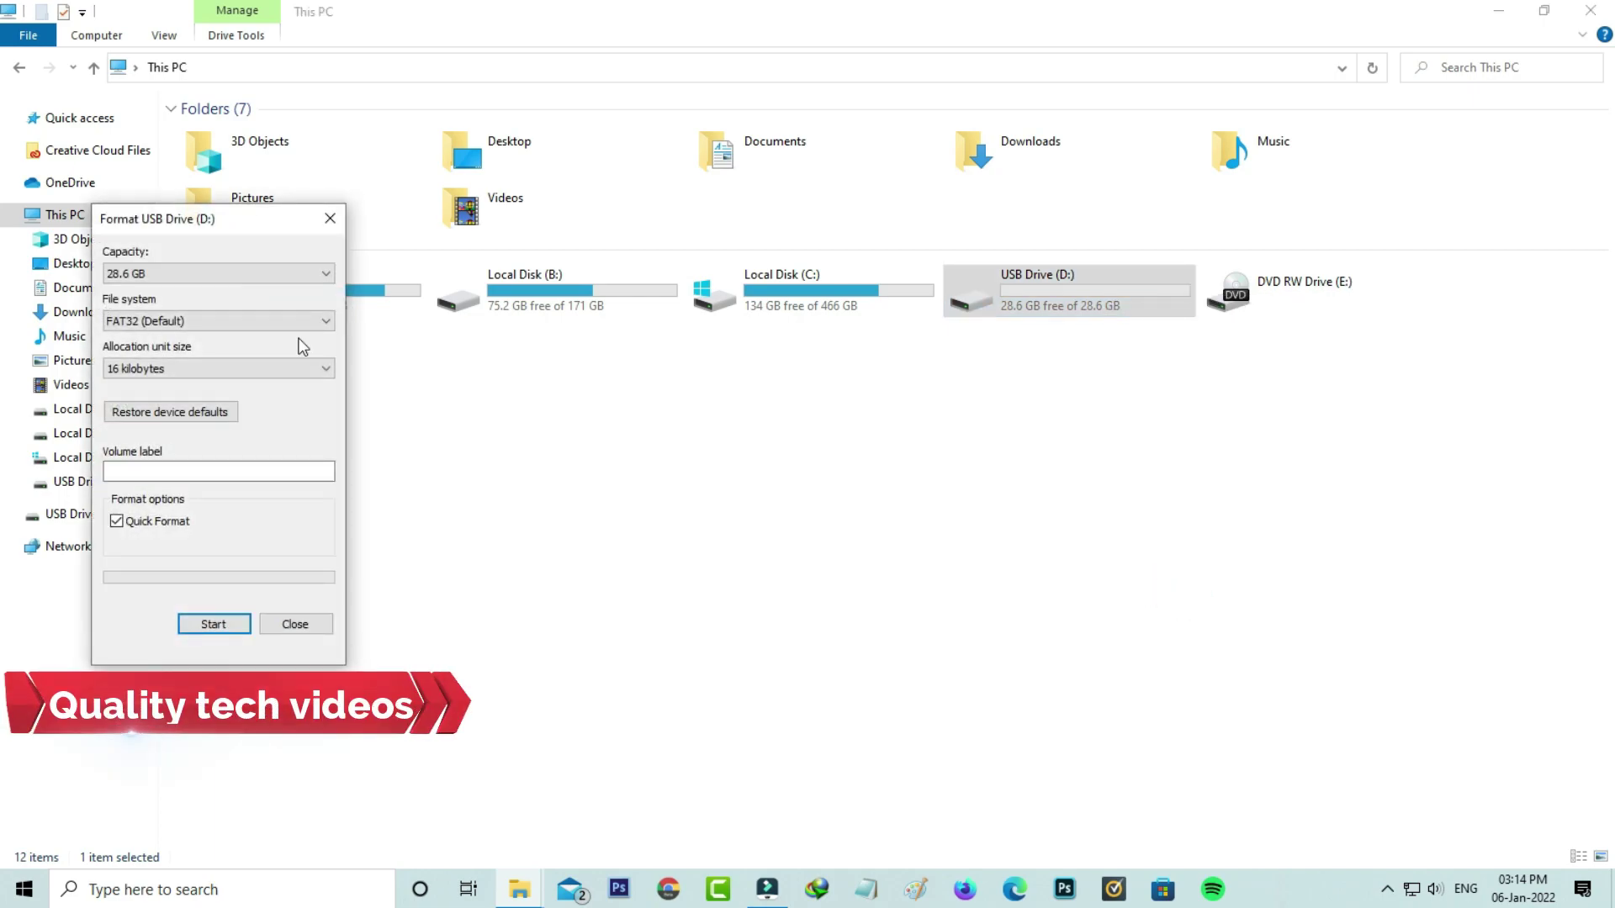
{"action": "left_click", "coordinate": [296, 322]}
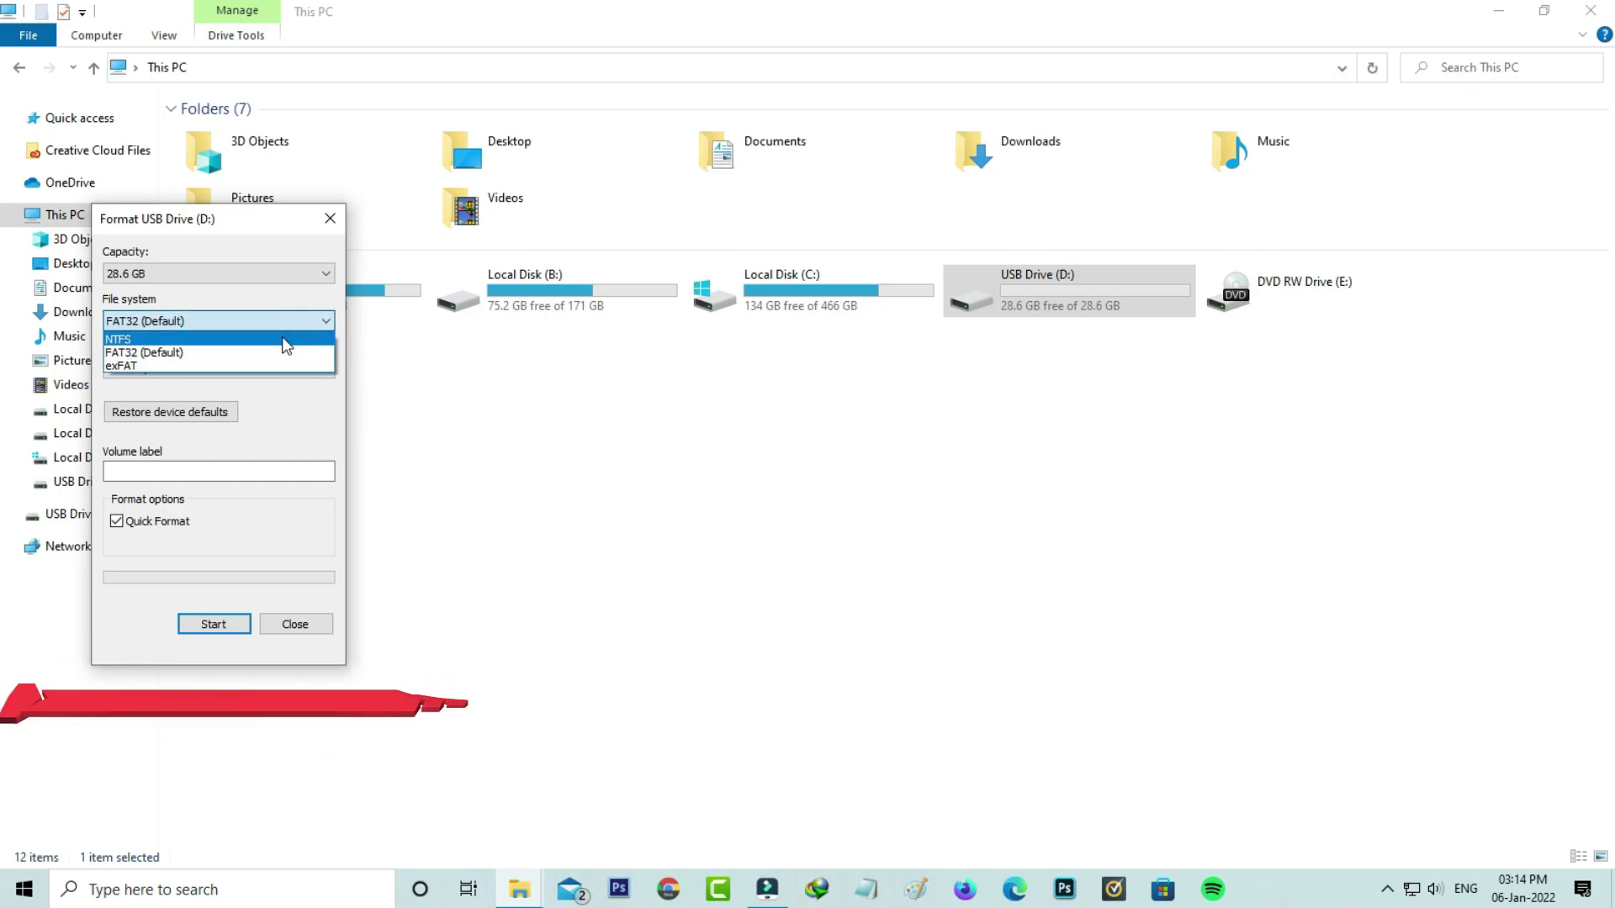
{"action": "left_click", "coordinate": [285, 339]}
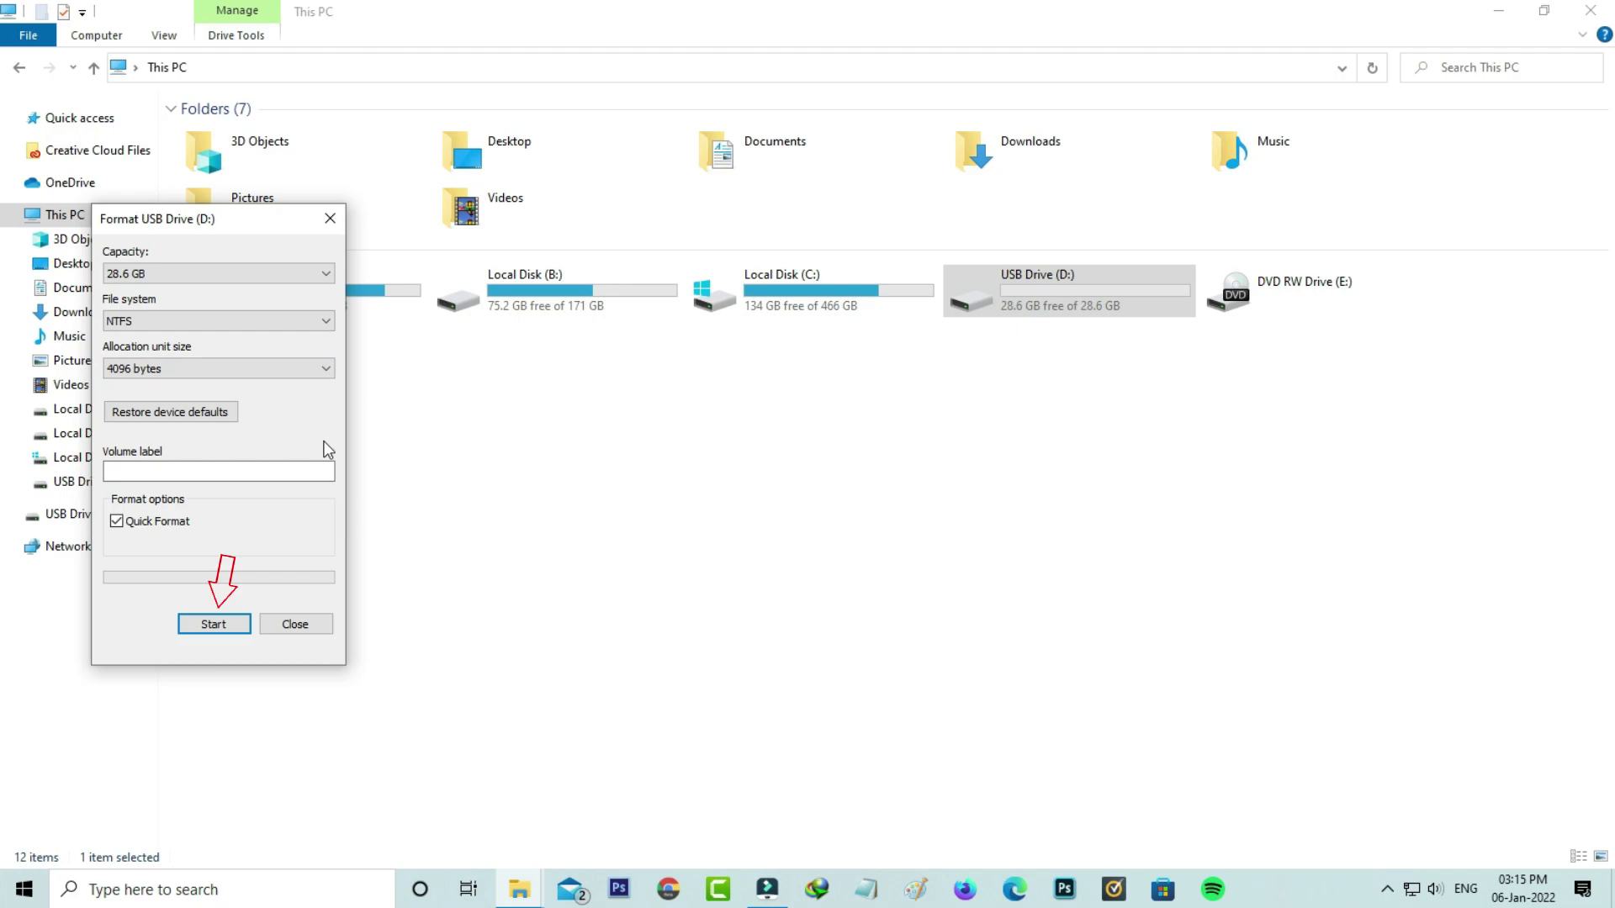
{"action": "left_click", "coordinate": [214, 623]}
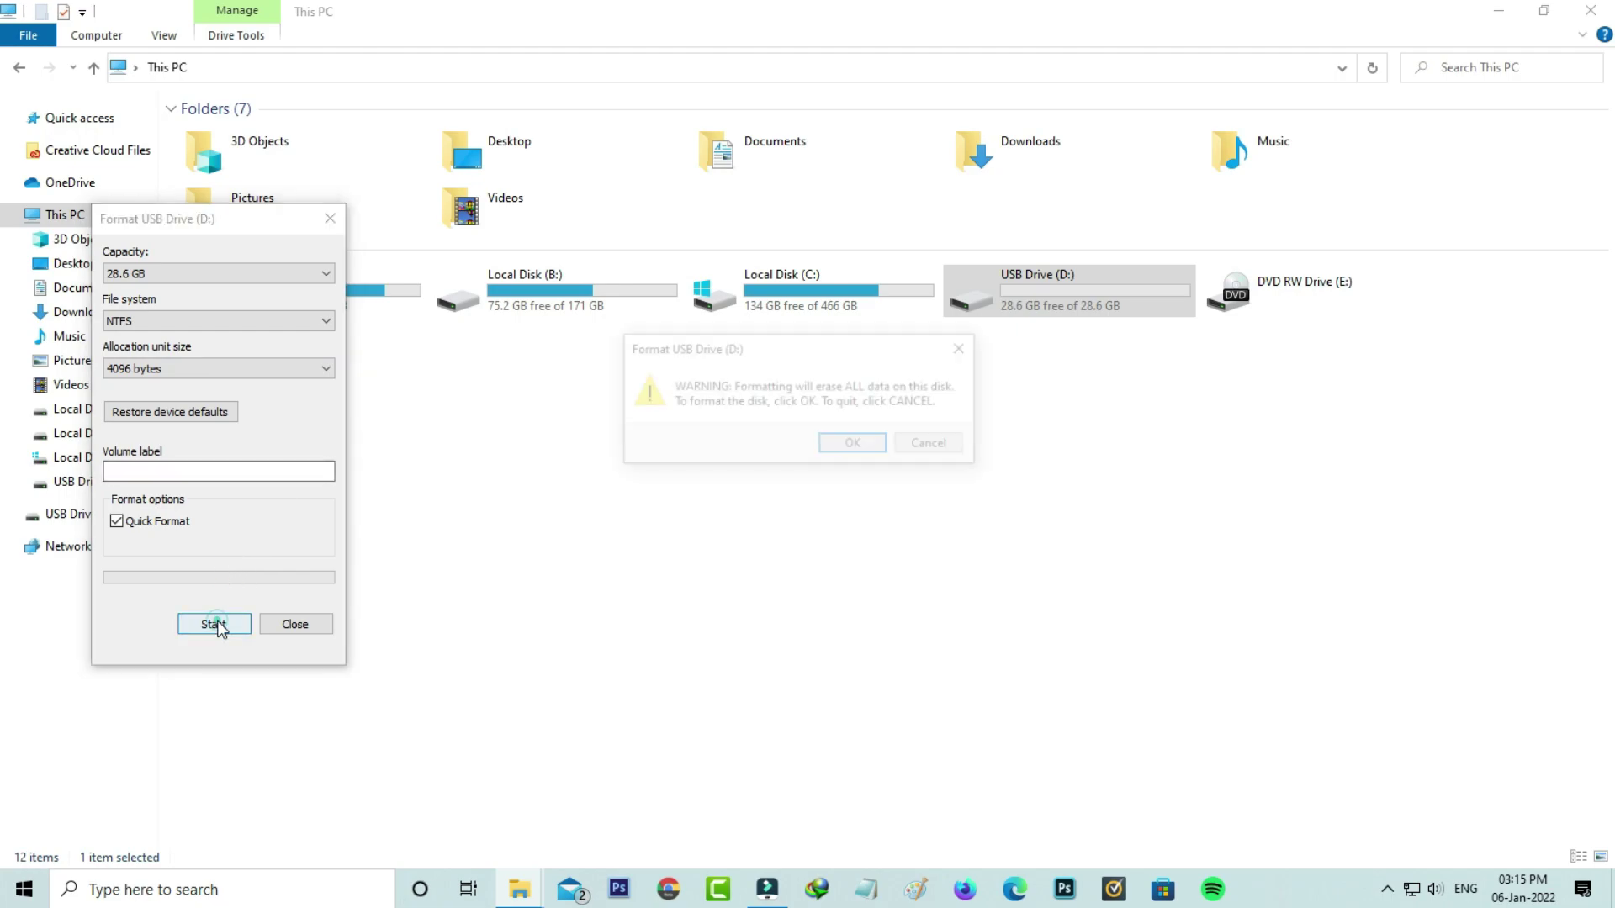
{"action": "left_click", "coordinate": [825, 448]}
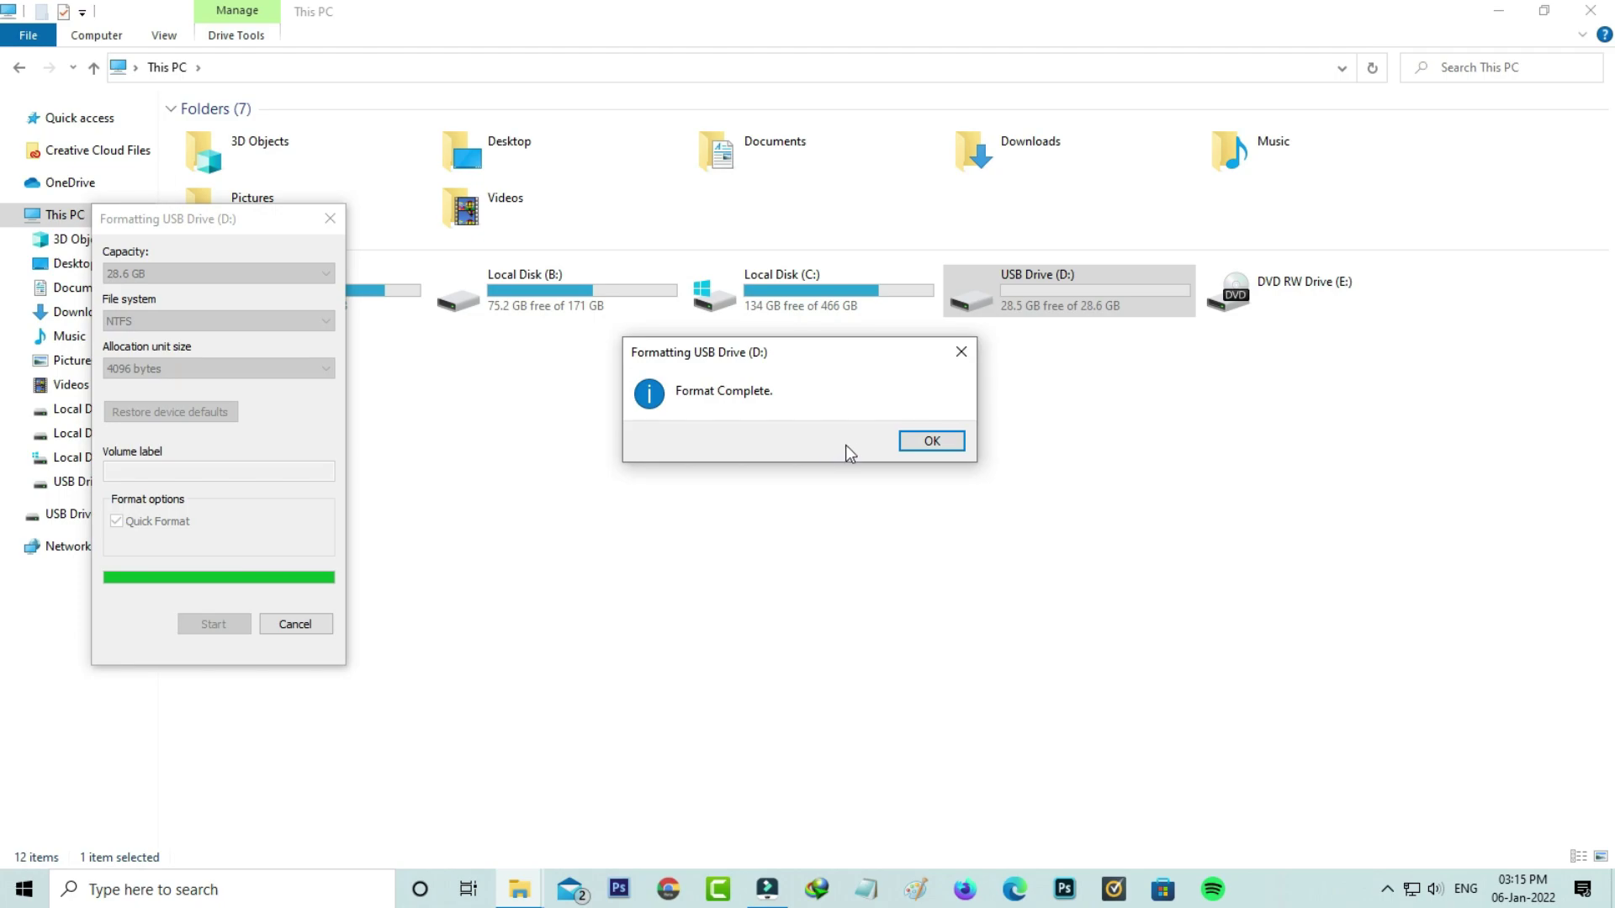
{"action": "left_click", "coordinate": [933, 443]}
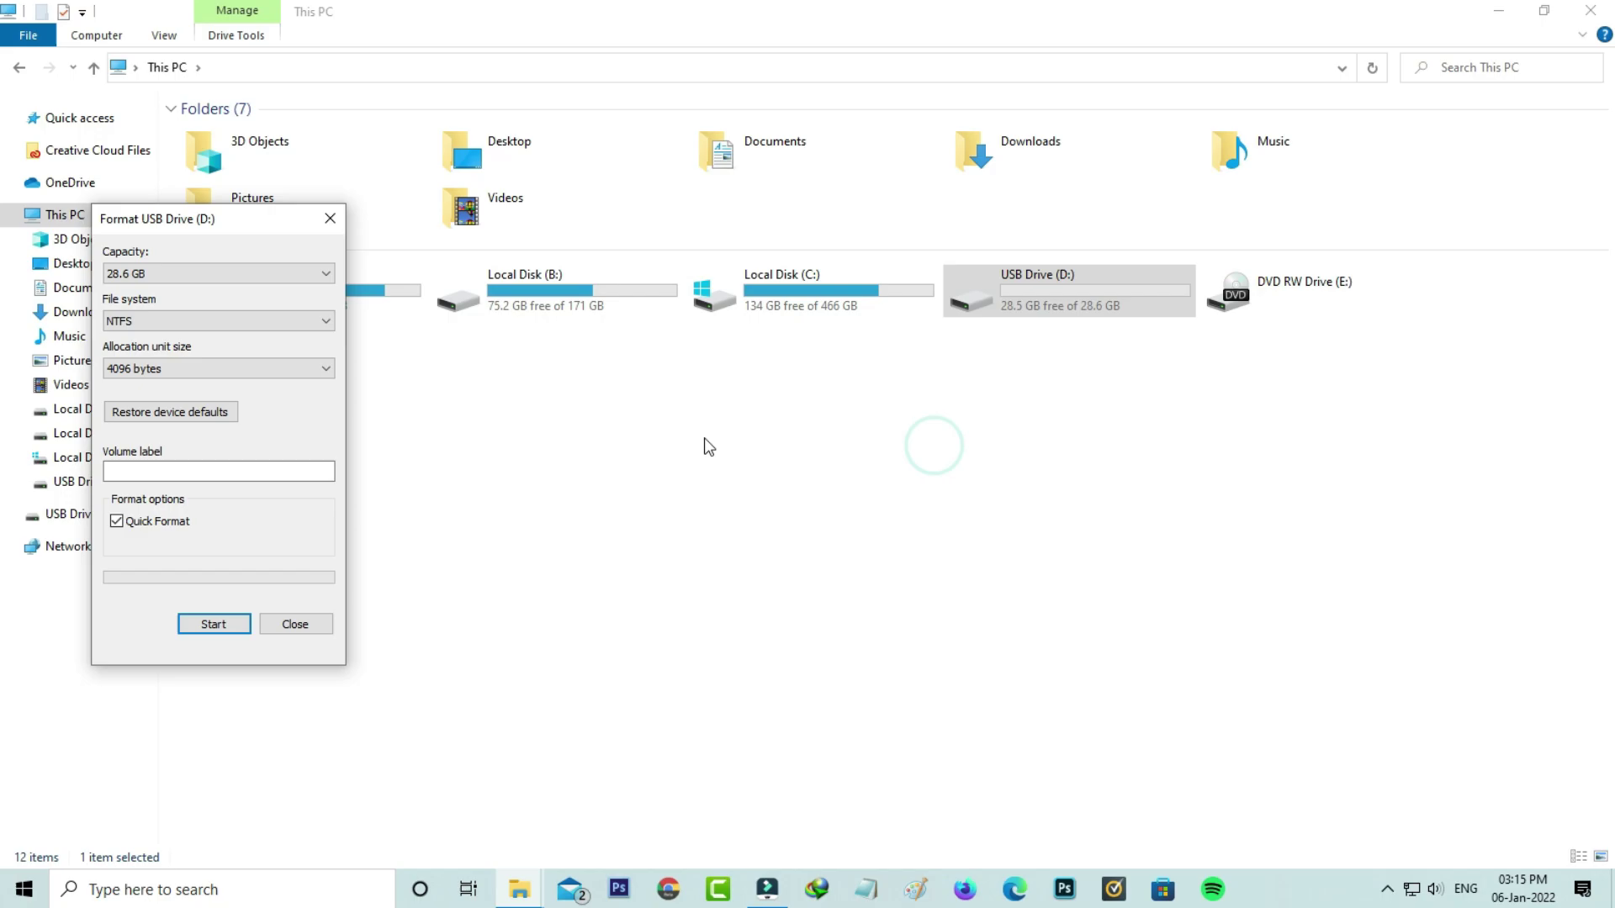
- Copy the 8.40 GB Bachelor video from Downloads onto USB Drive (D:)
{"action": "left_click", "coordinate": [330, 218]}
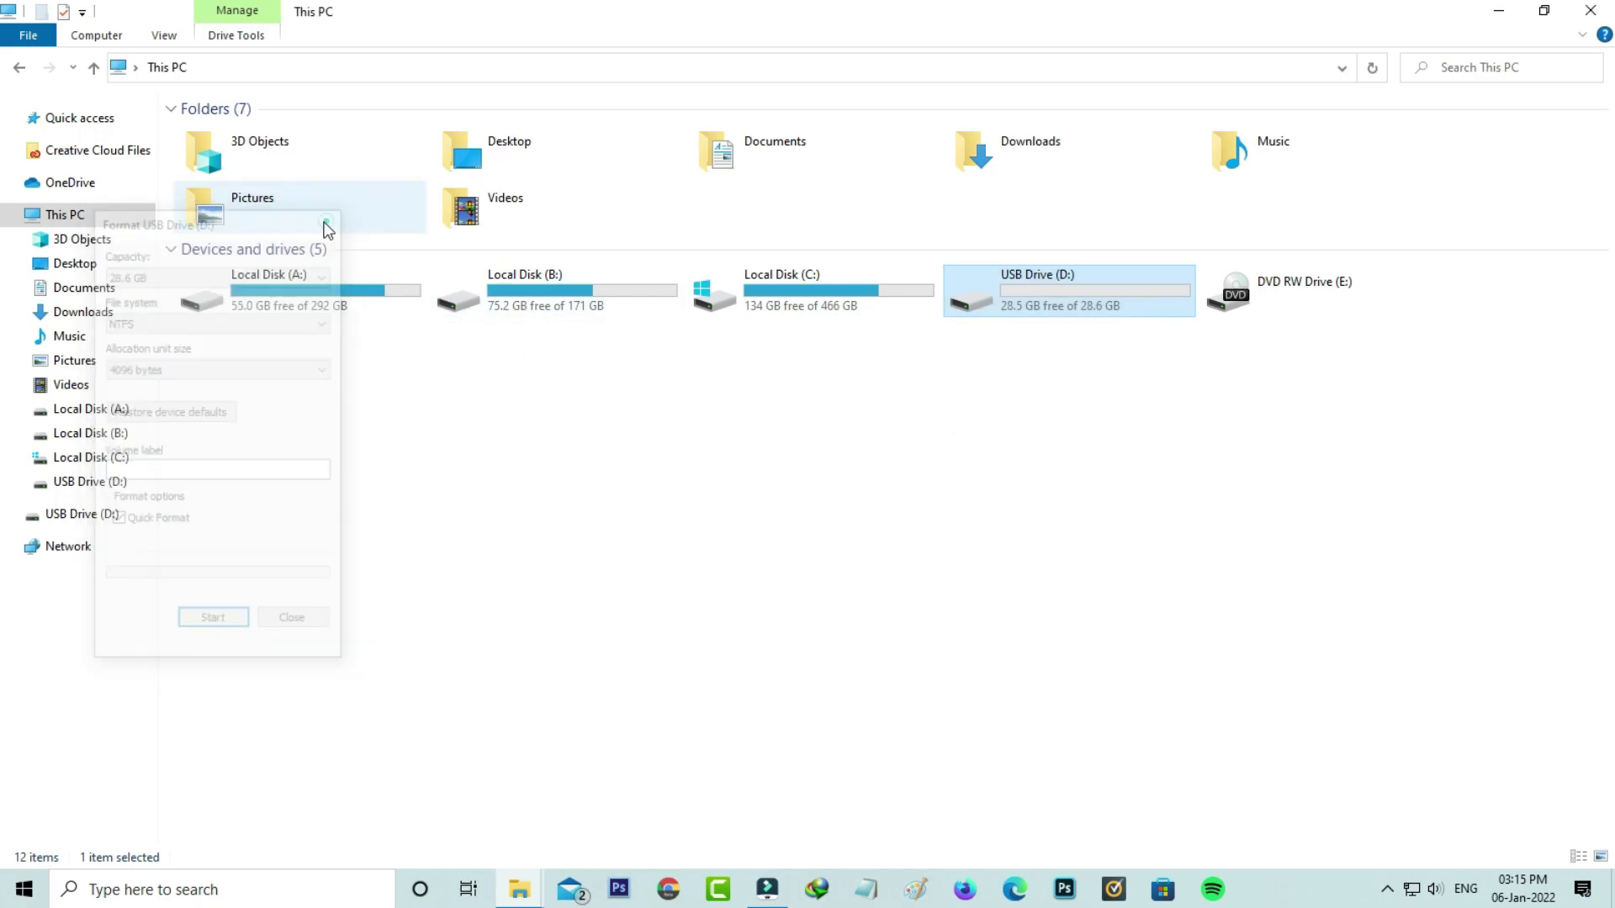
{"action": "left_click", "coordinate": [88, 311]}
{"action": "left_click", "coordinate": [524, 132]}
{"action": "right_click", "coordinate": [540, 140]}
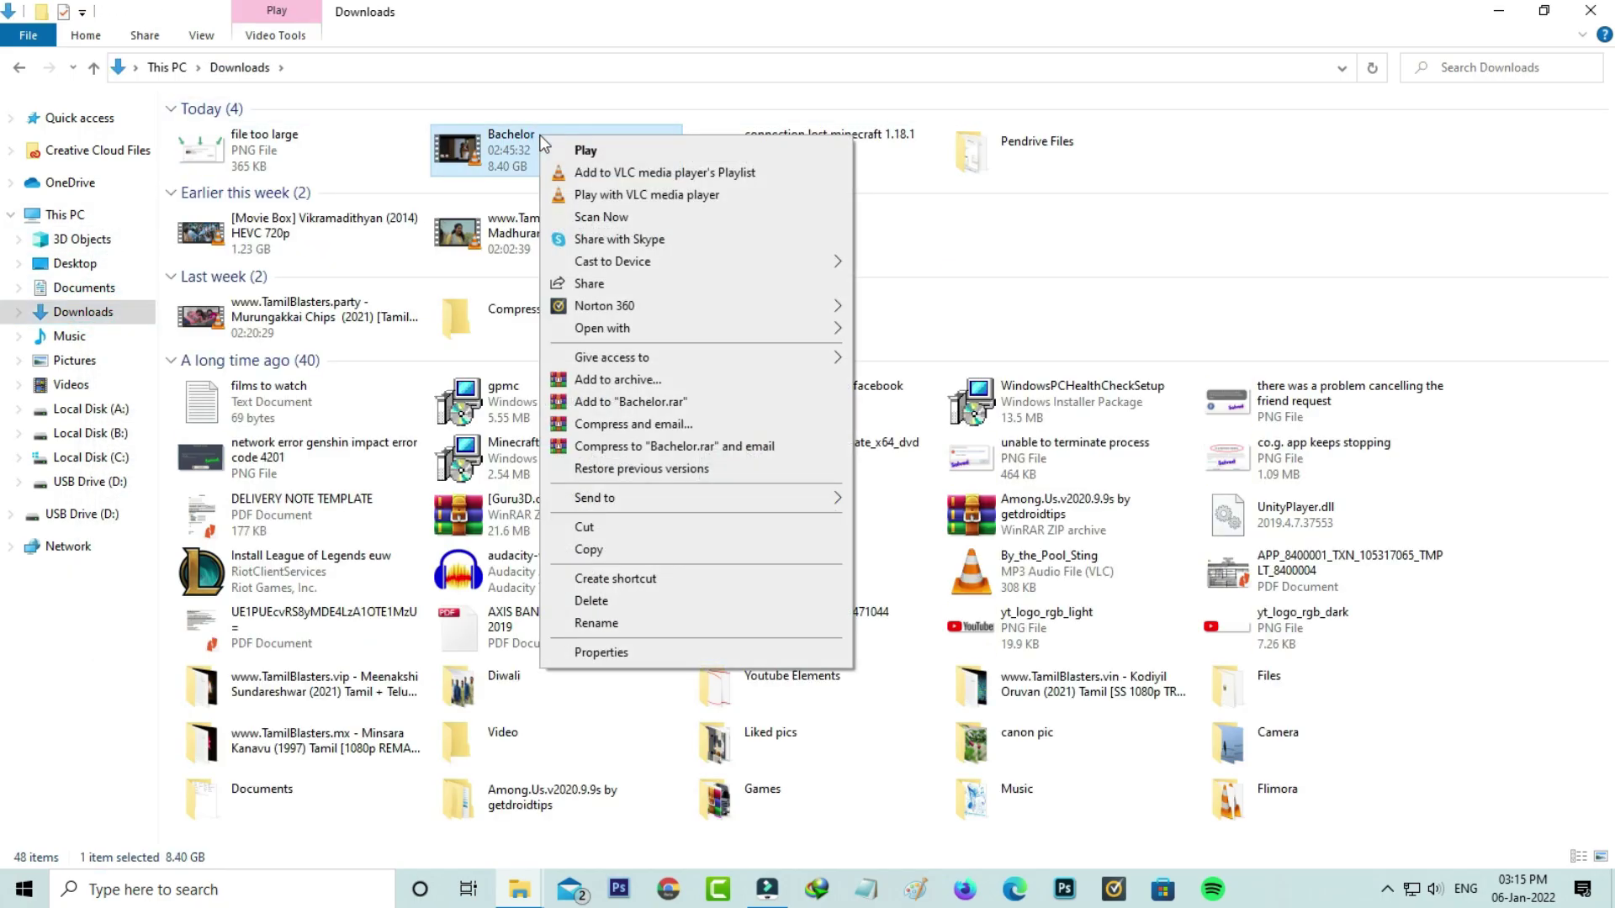
{"action": "left_click", "coordinate": [625, 556]}
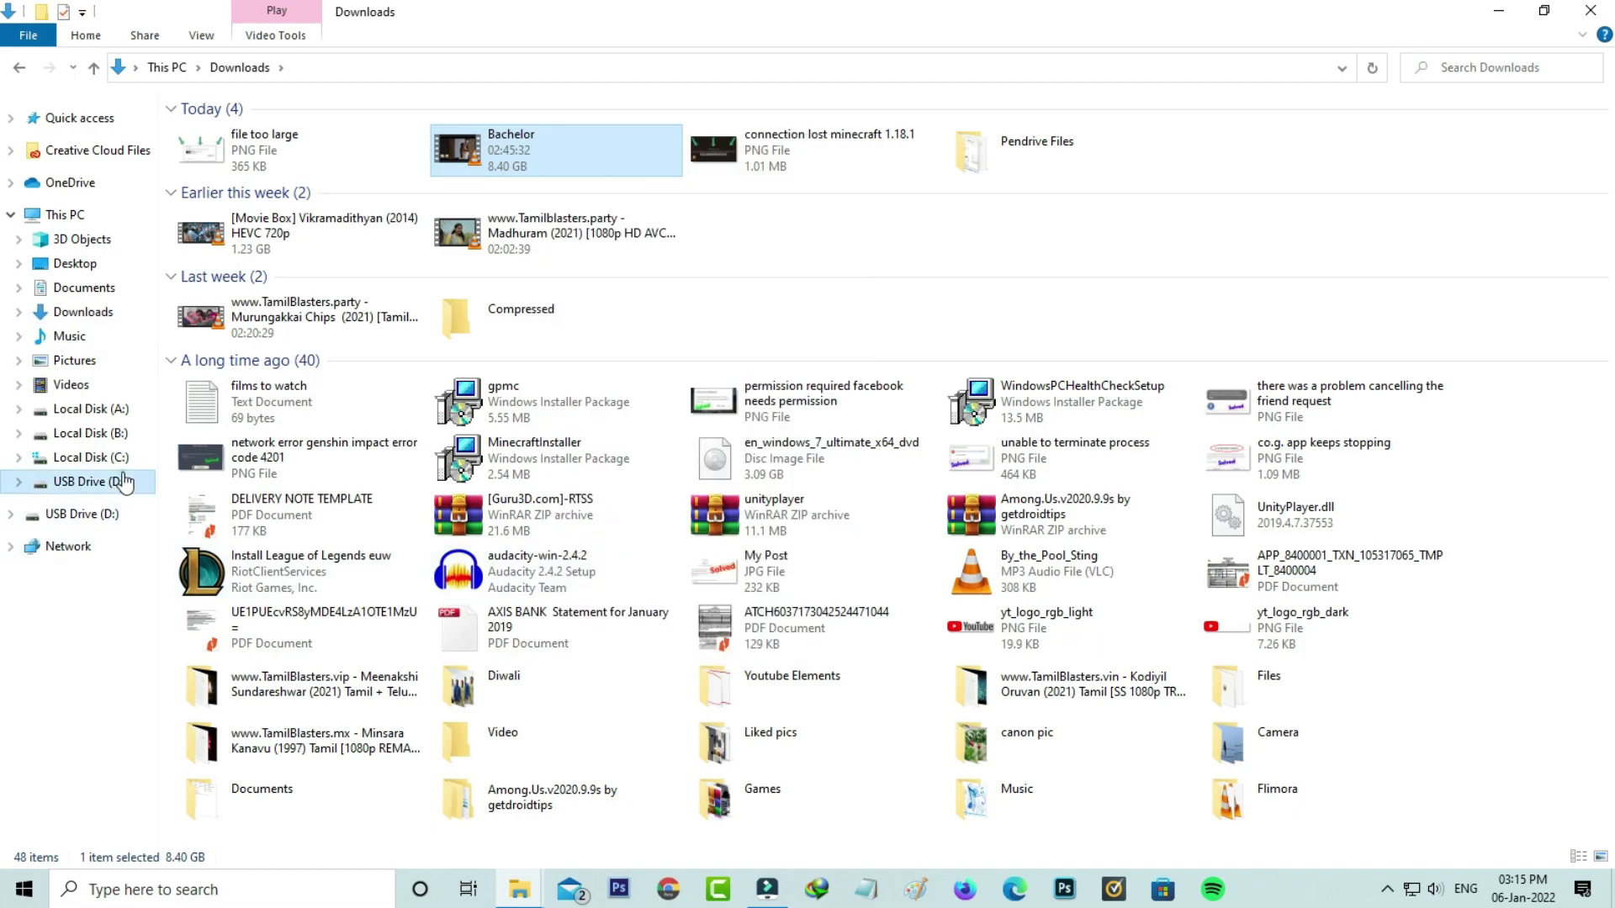
{"action": "left_click", "coordinate": [89, 481]}
{"action": "right_click", "coordinate": [776, 368]}
{"action": "left_click", "coordinate": [839, 508]}
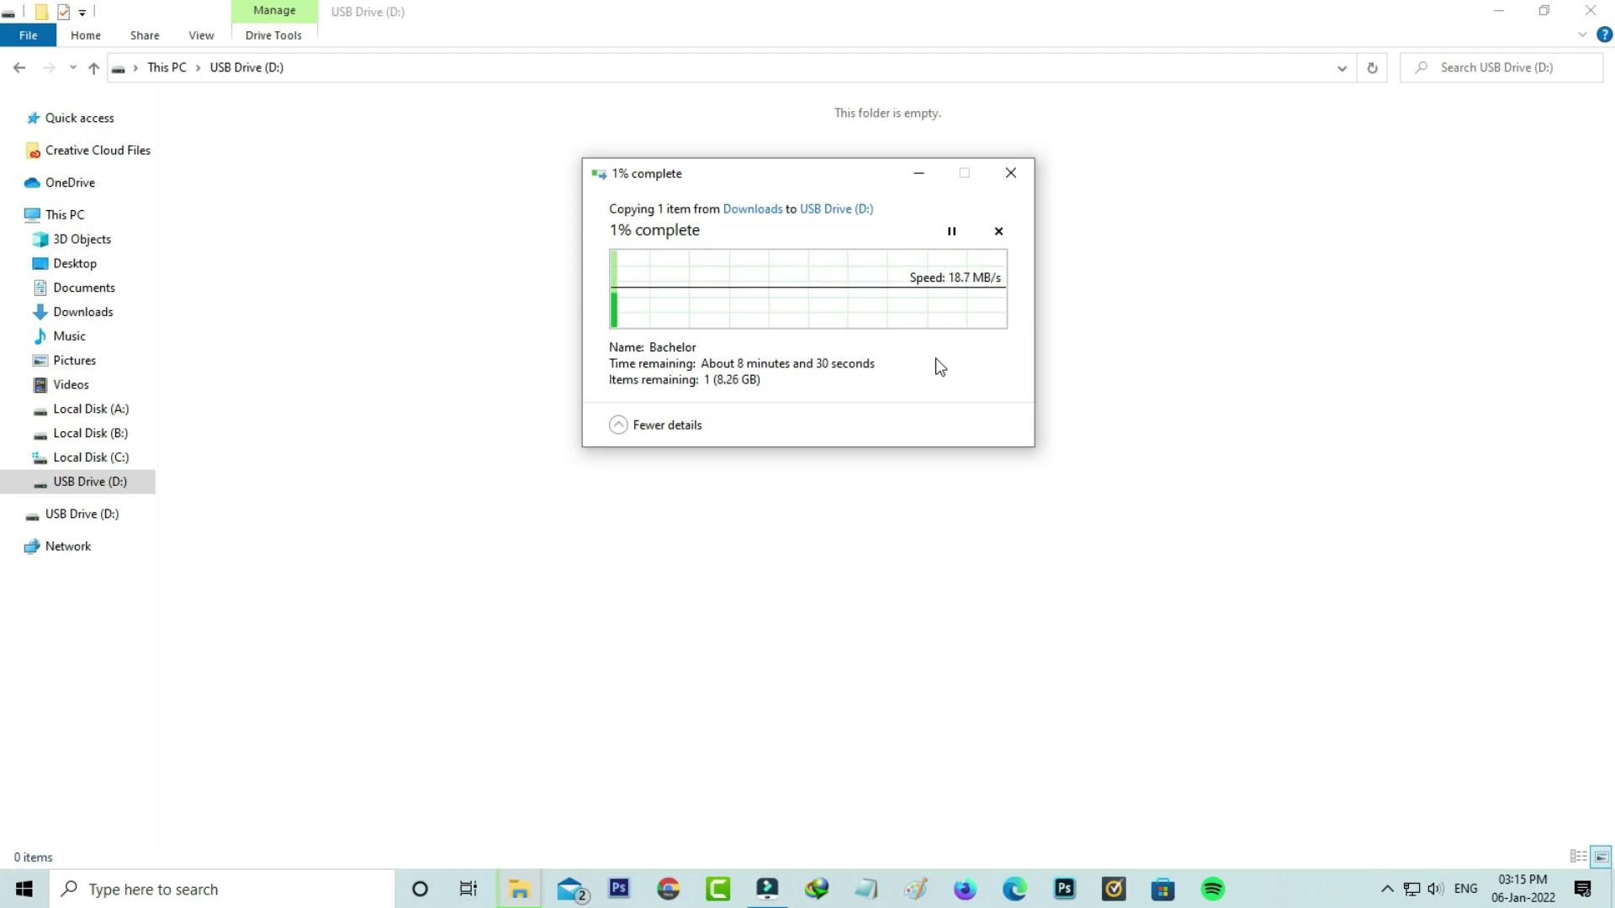
- Copy all 33 files from Downloads > Pendrive Files onto USB Drive (D:)
{"action": "left_click", "coordinate": [113, 313]}
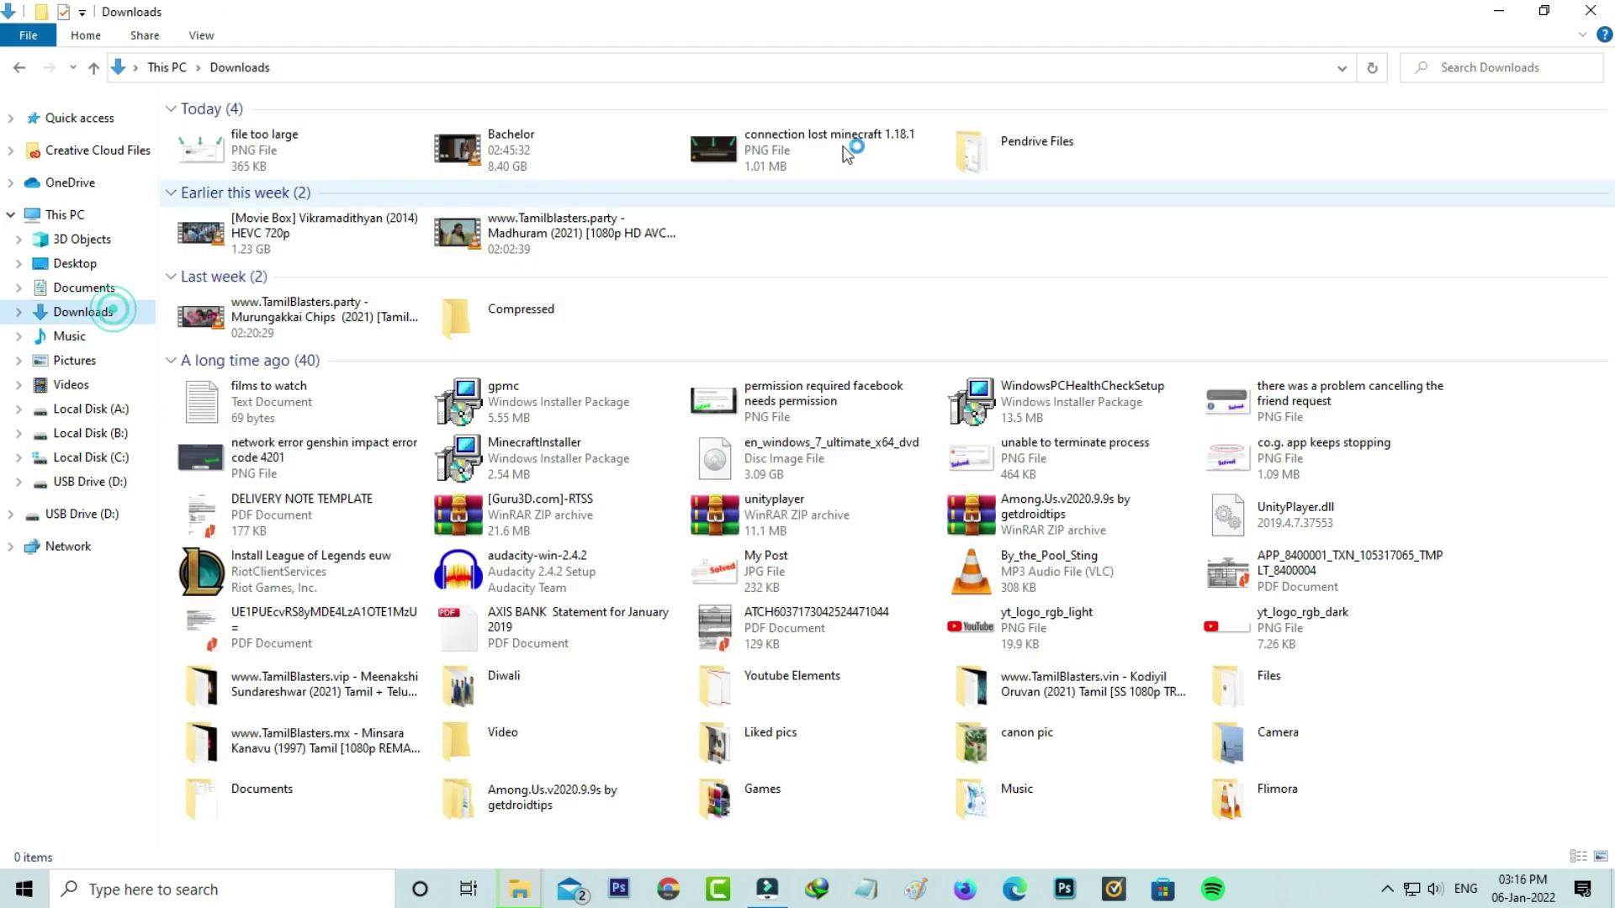
{"action": "double_click", "coordinate": [990, 130]}
{"action": "key", "text": "ctrl+a"}
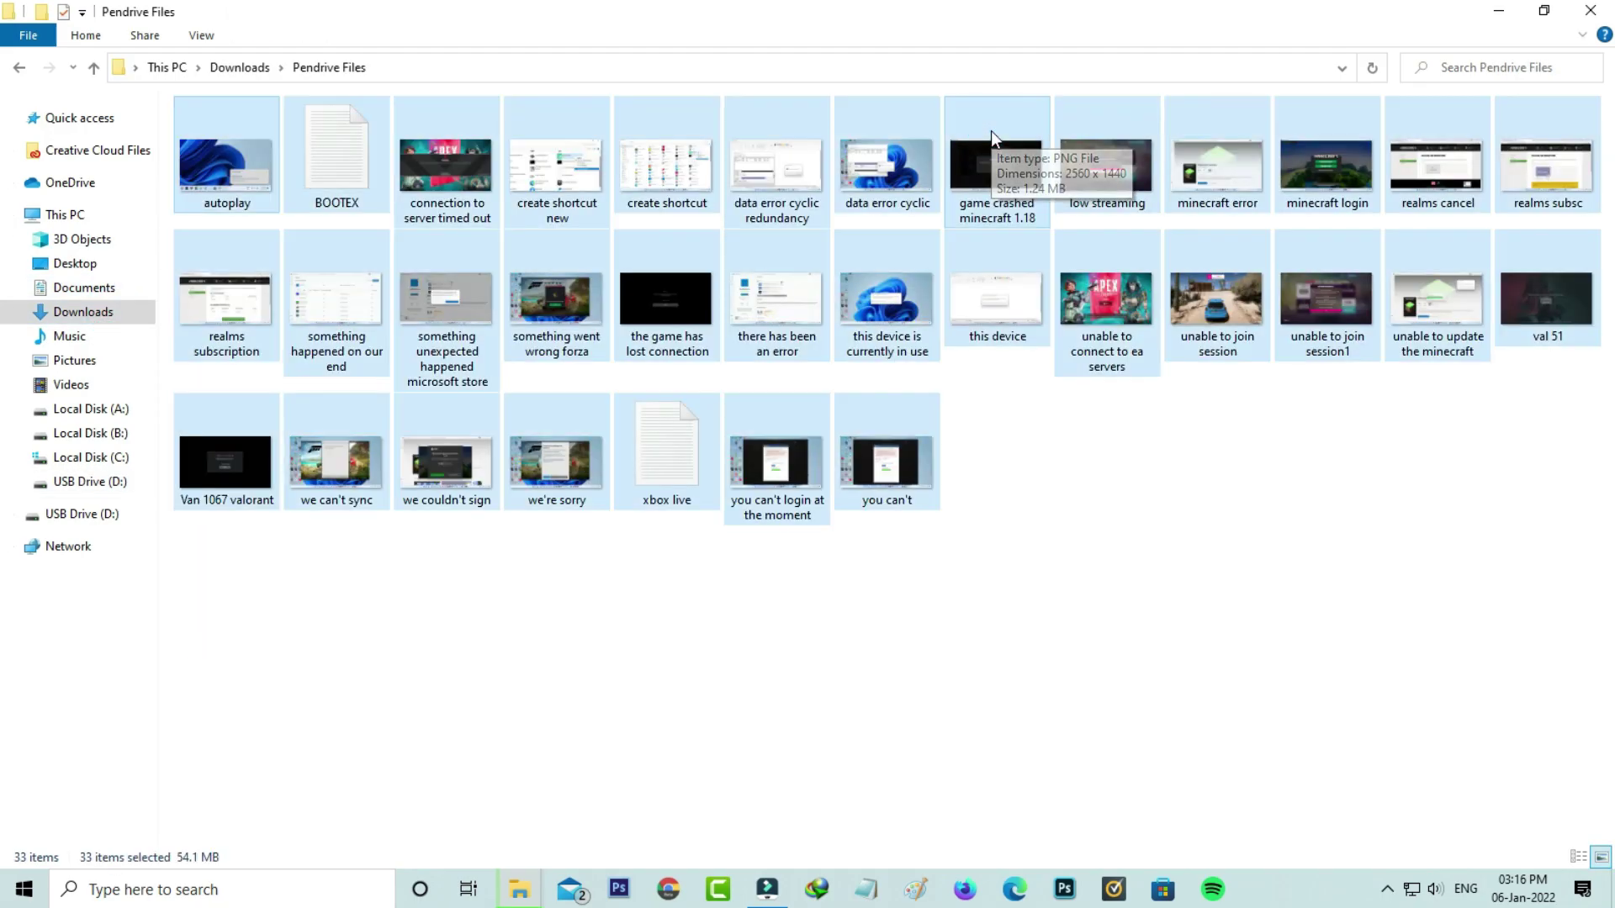
{"action": "left_click", "coordinate": [89, 457]}
{"action": "right_click", "coordinate": [689, 404]}
{"action": "left_click", "coordinate": [763, 536]}
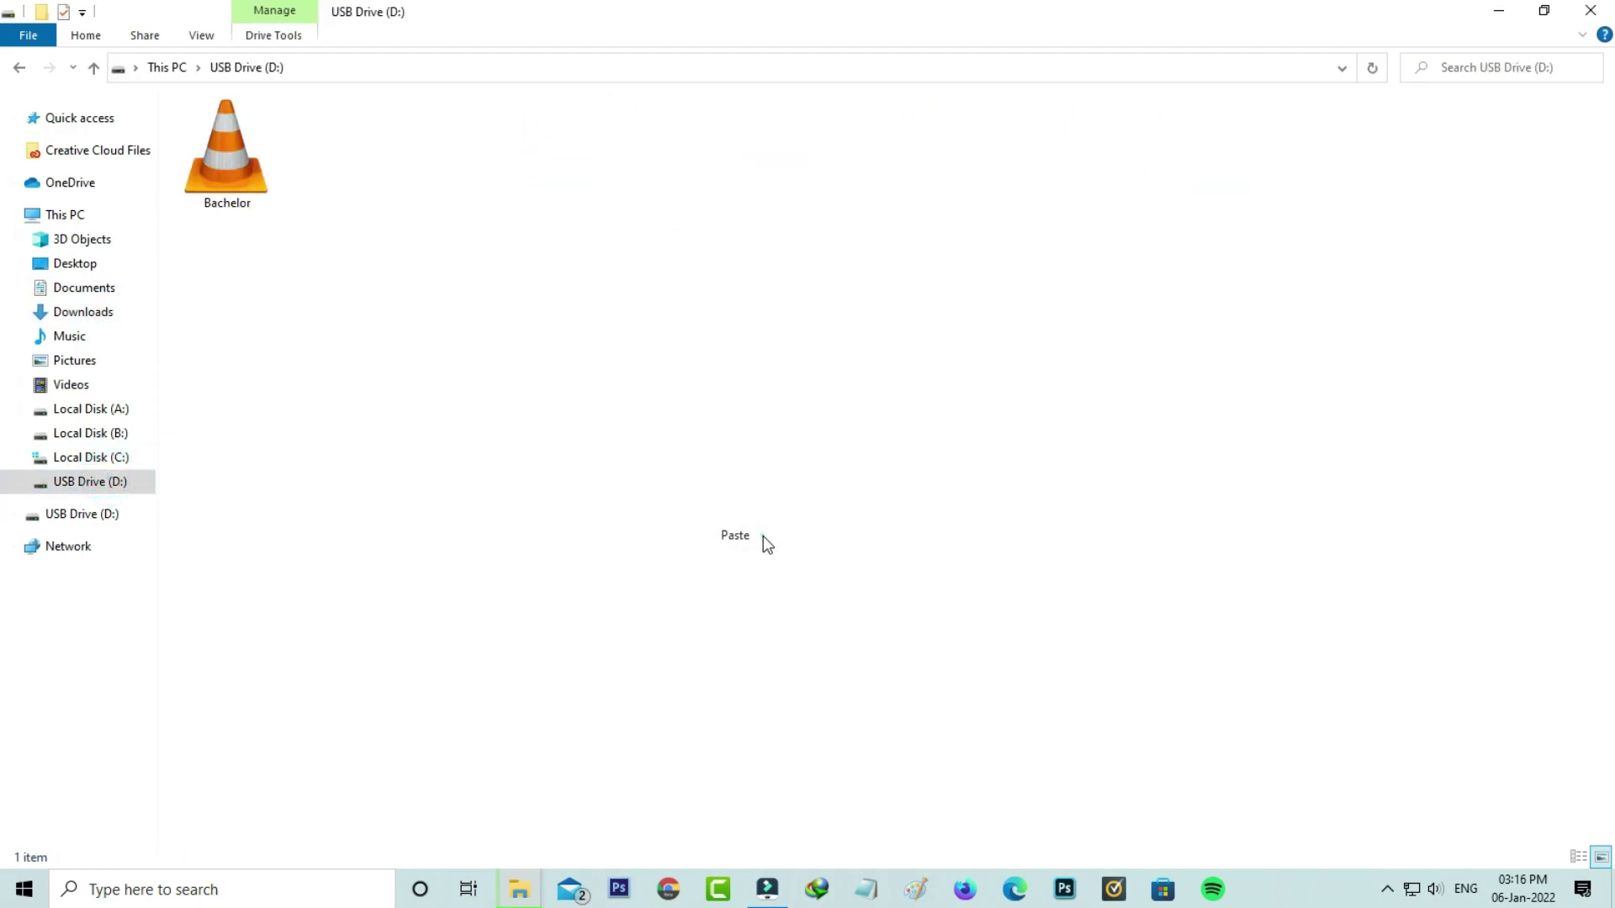